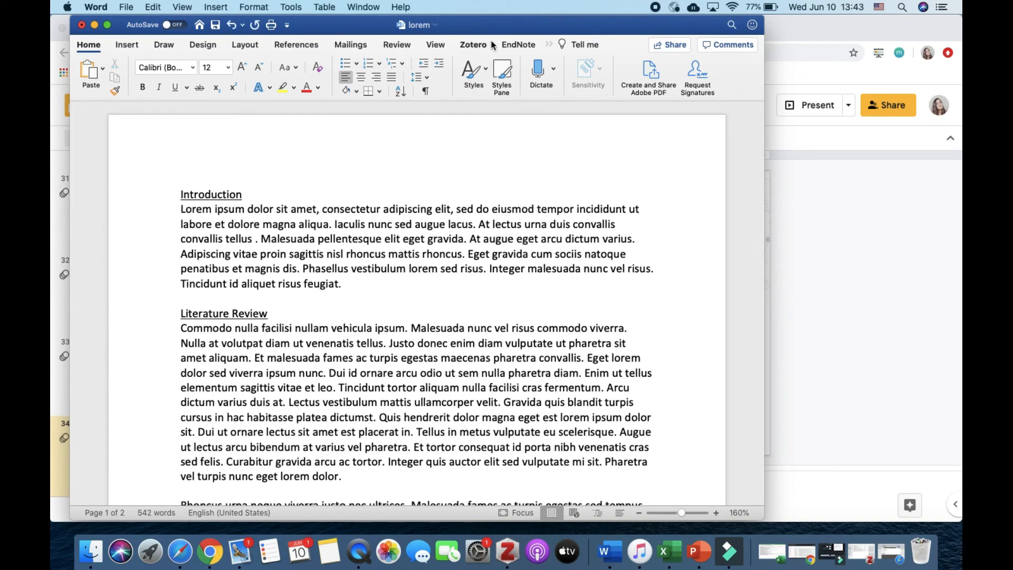
Insert a Zotero citation for "The gut microbiome's role in the development, maintenance, and outcomes of sepsis" after "convallis tellus" in the Introduction
click(473, 45)
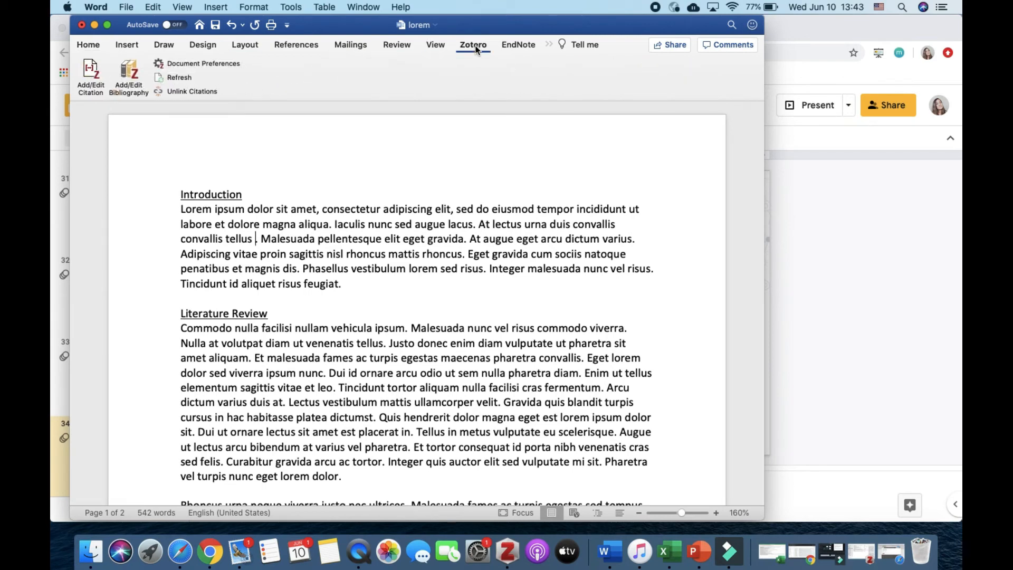
click(96, 74)
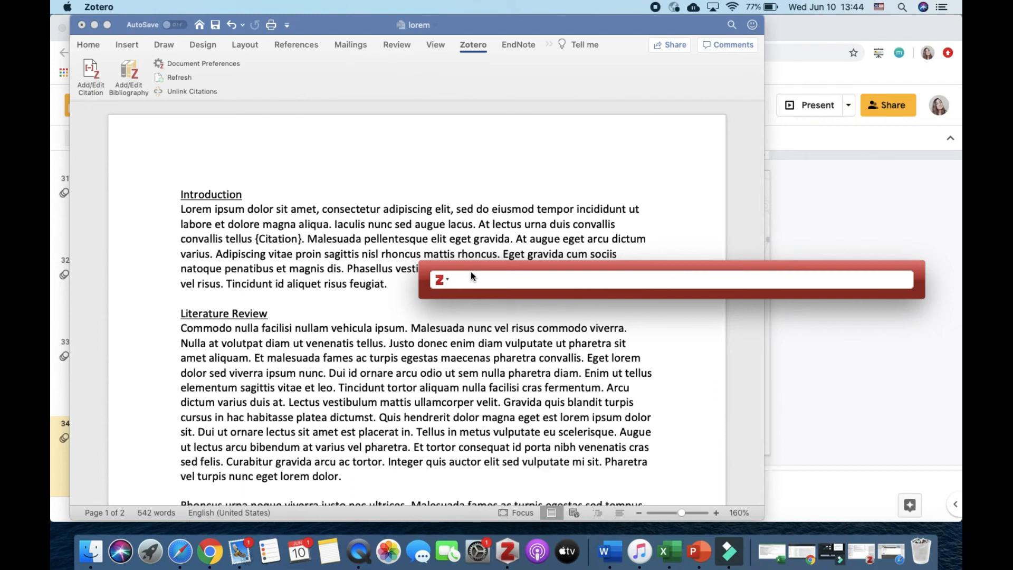
text(gut mic)
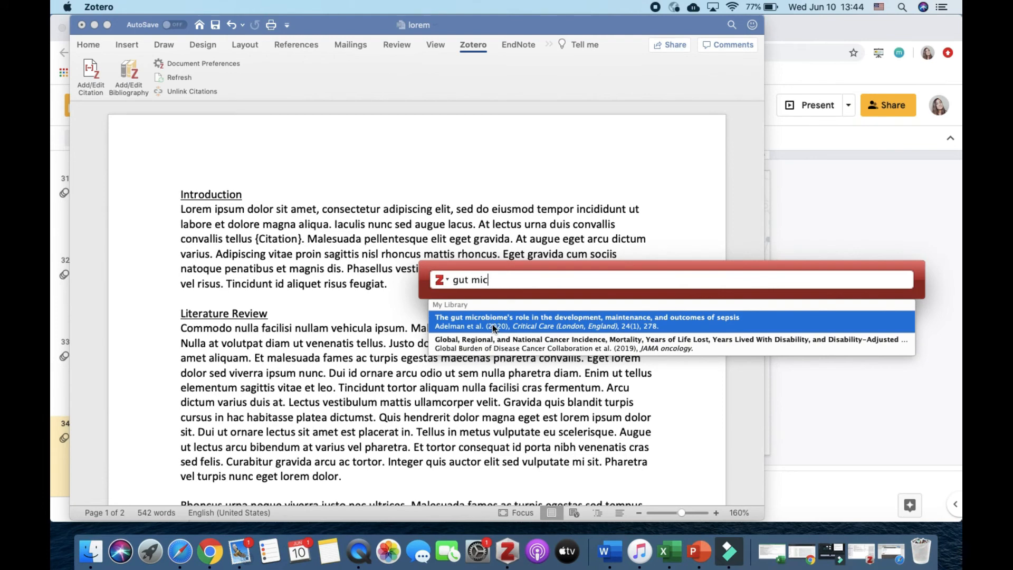
click(495, 329)
key(Return)
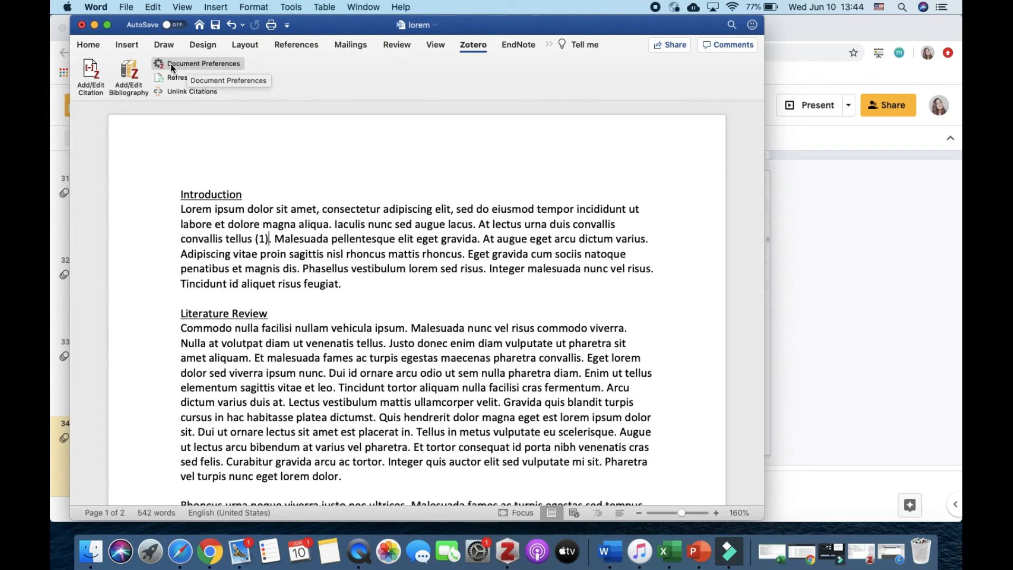
Change the document's Zotero citation style to American Psychological Association 7th edition
click(236, 65)
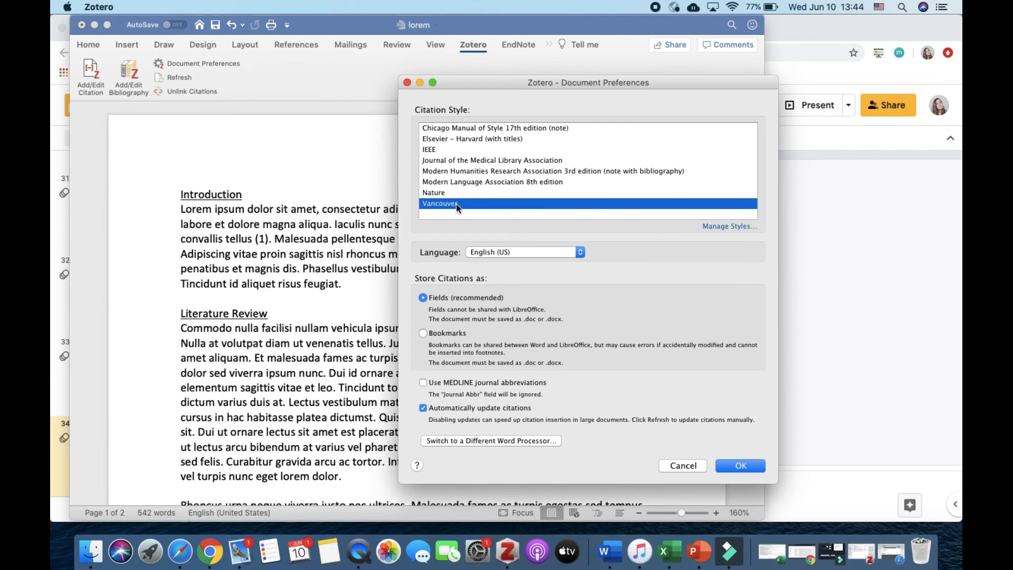
scroll(464, 166, up, 3)
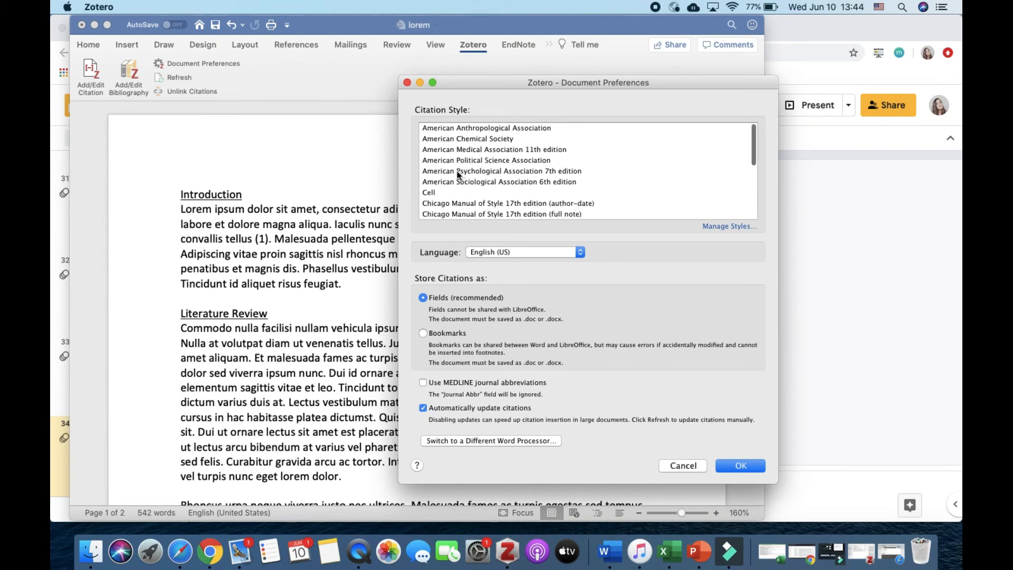
click(458, 172)
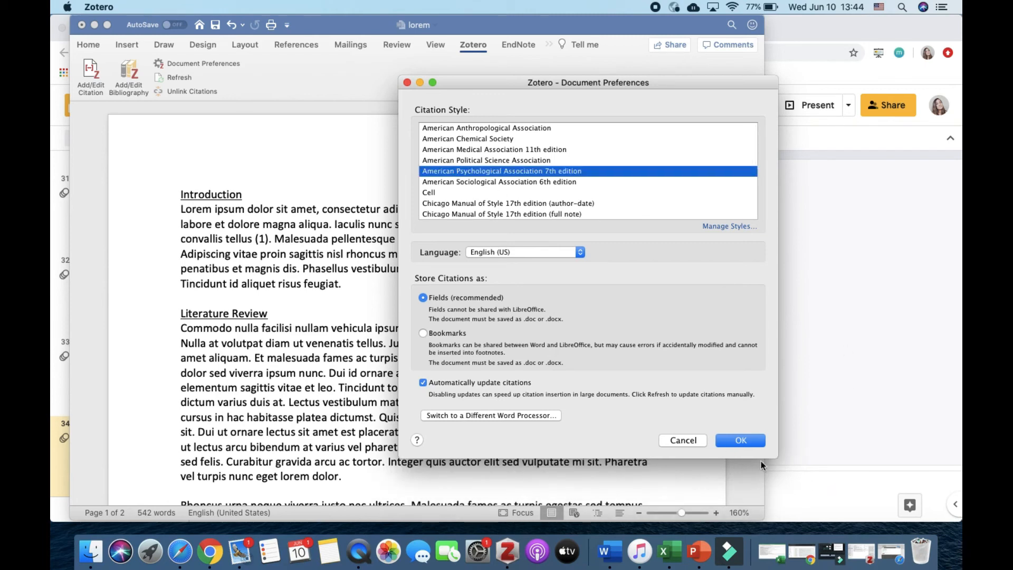
click(746, 441)
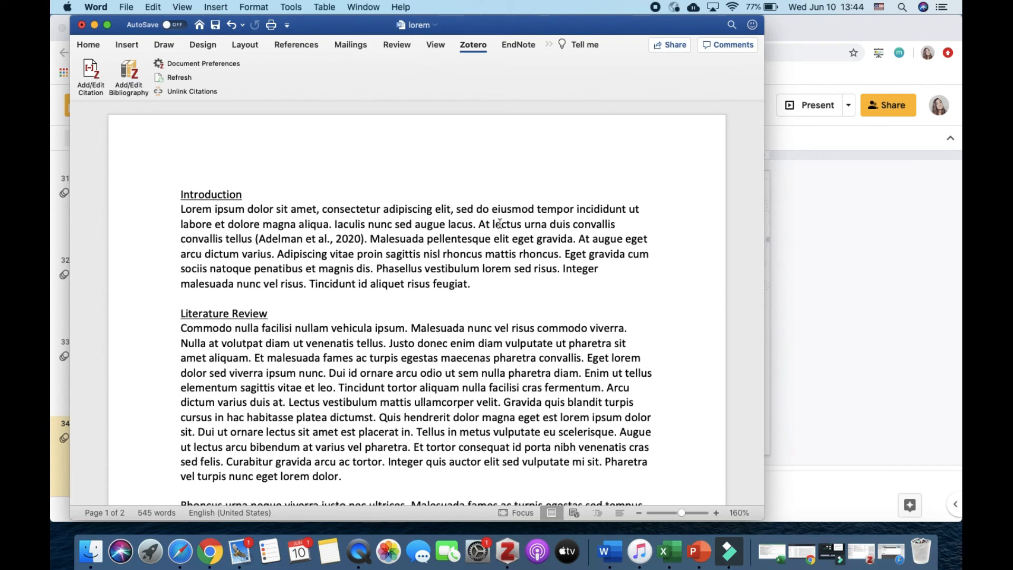
Switch the document's citation style to American Medical Association 11th edition
click(182, 64)
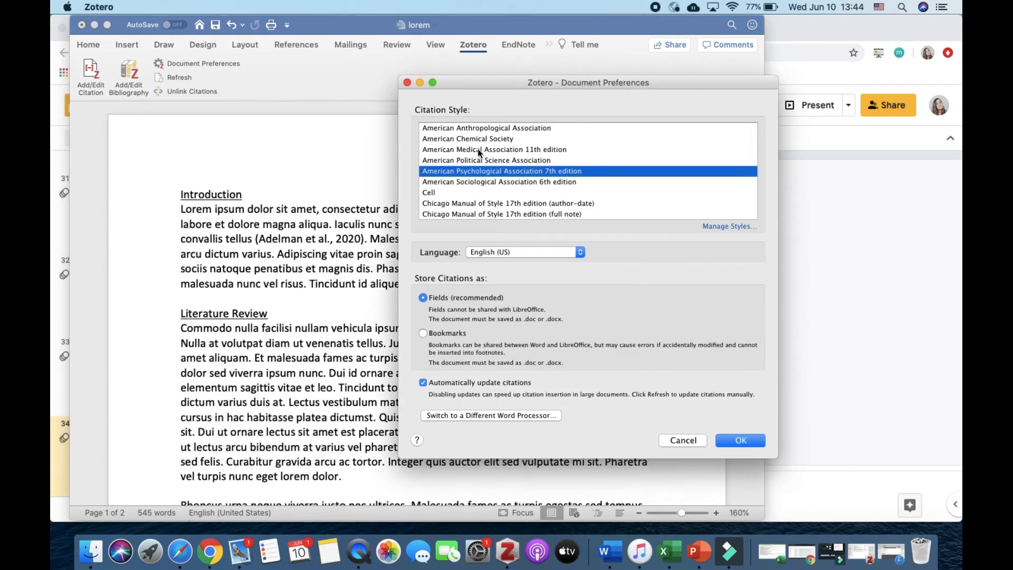
click(479, 151)
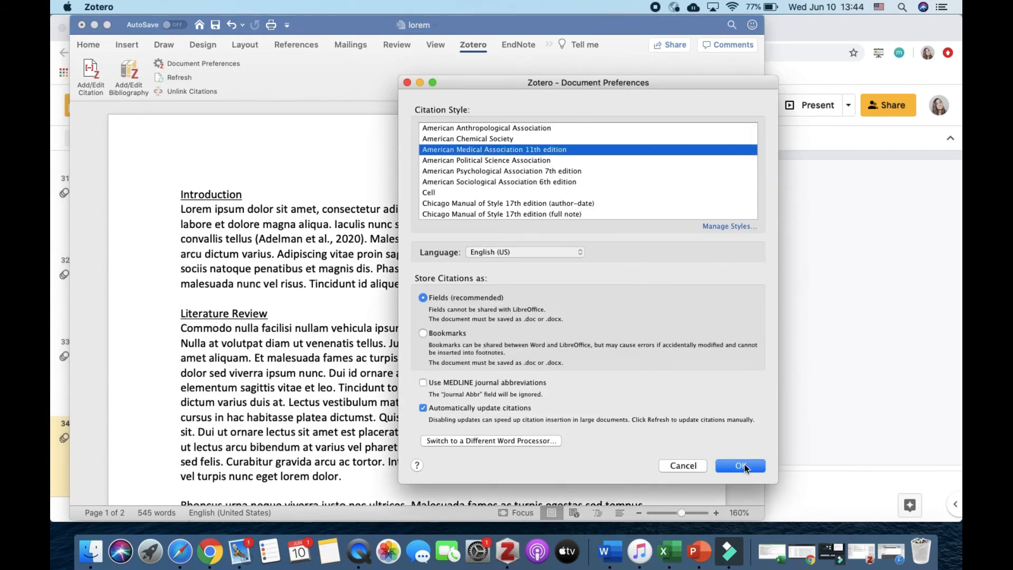
click(741, 465)
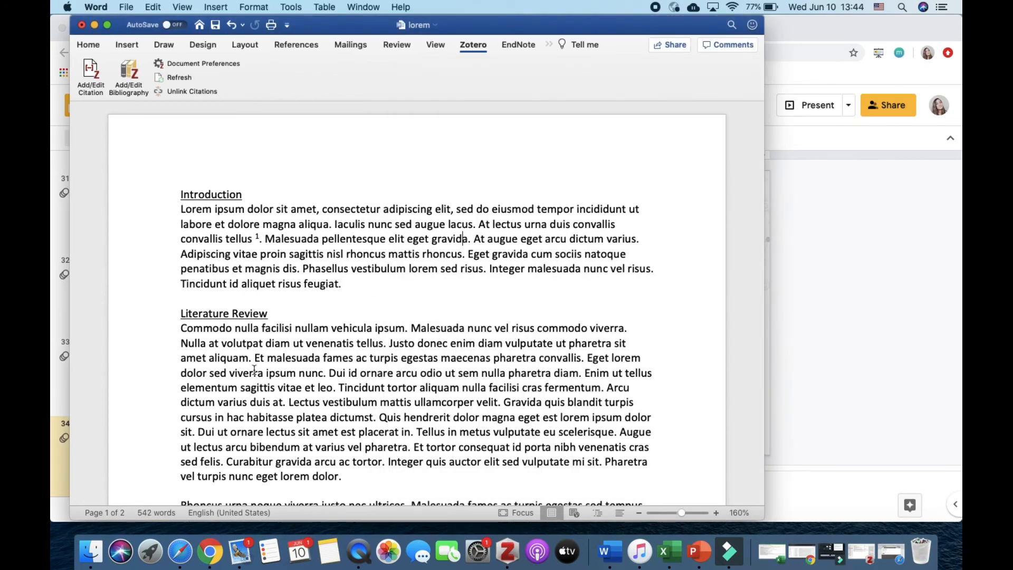
Move the period after "convallis tellus" so that it comes before the superscript citation
click(259, 239)
key(Delete)
key(Delete)
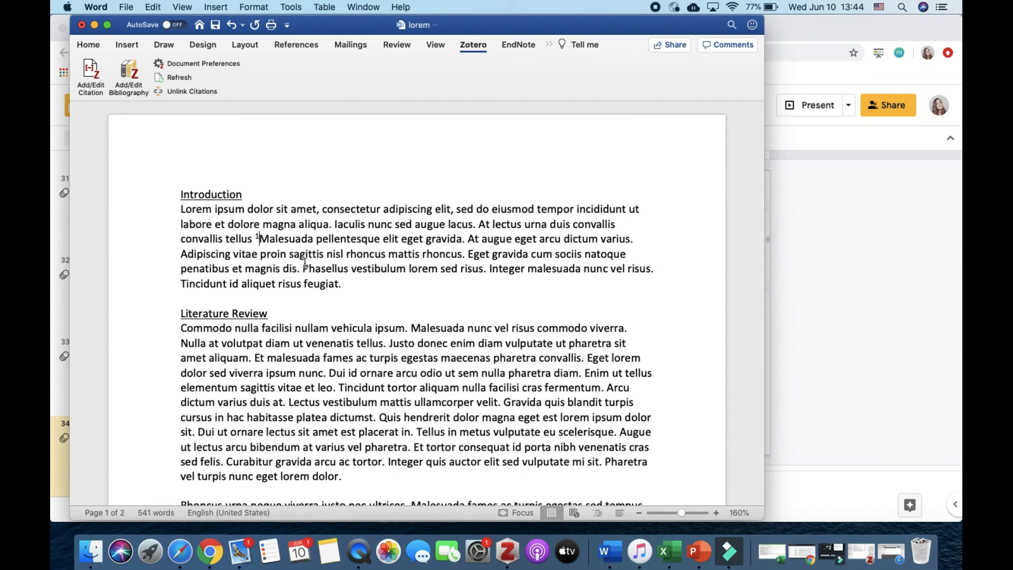
key(Left)
key(Left)
key(Left)
text(.)
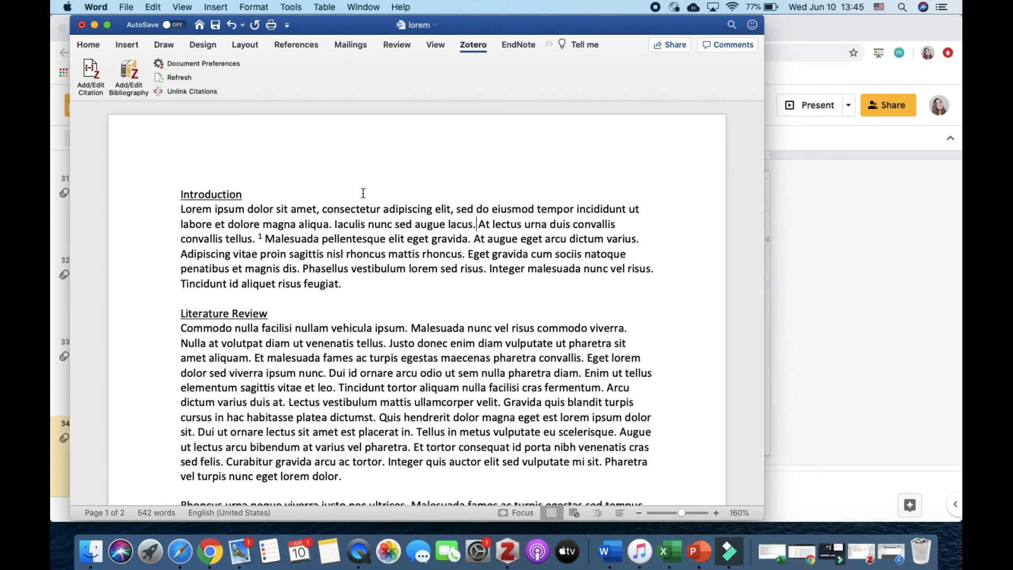
Insert a Zotero citation for "Impact of alcohol consumption on clinical aspects of gambling disorder" after "augue lacus." in the Introduction
click(91, 74)
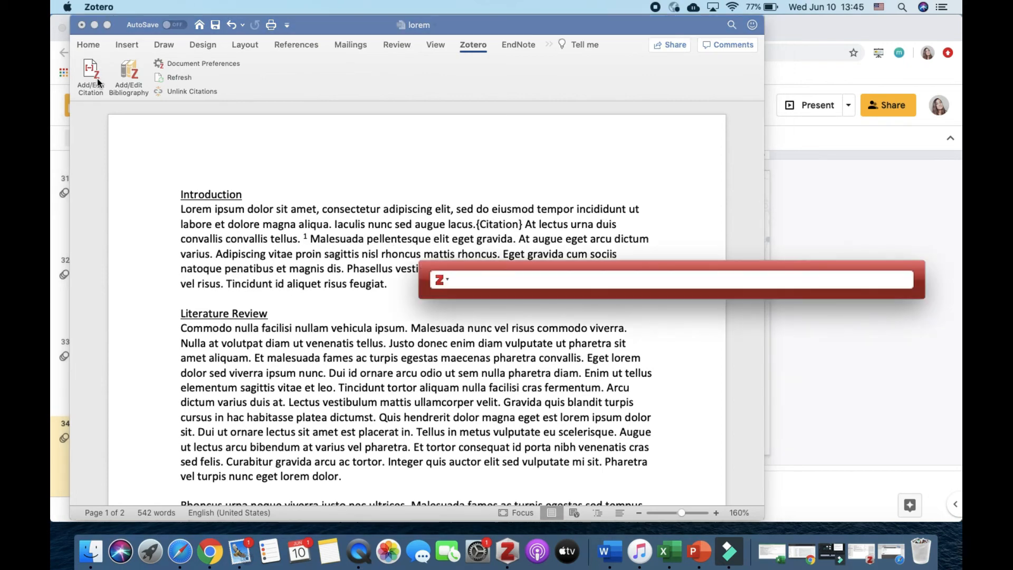
text(gut)
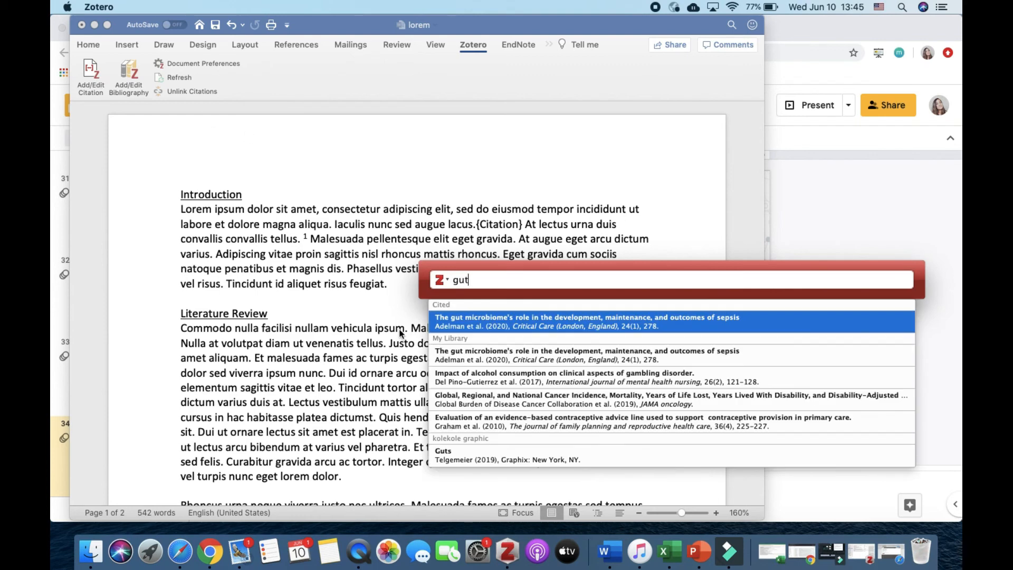
click(459, 381)
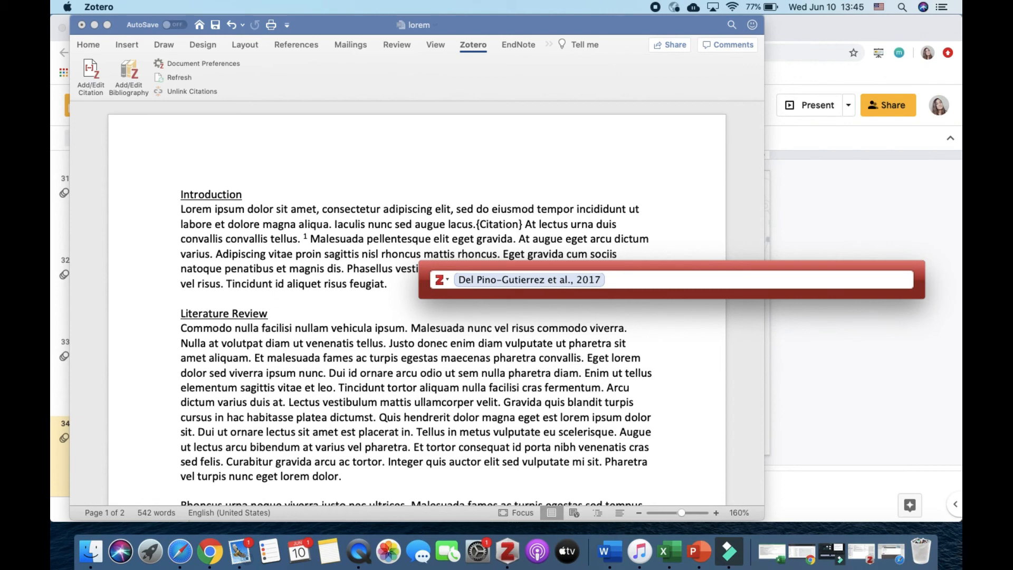
key(Return)
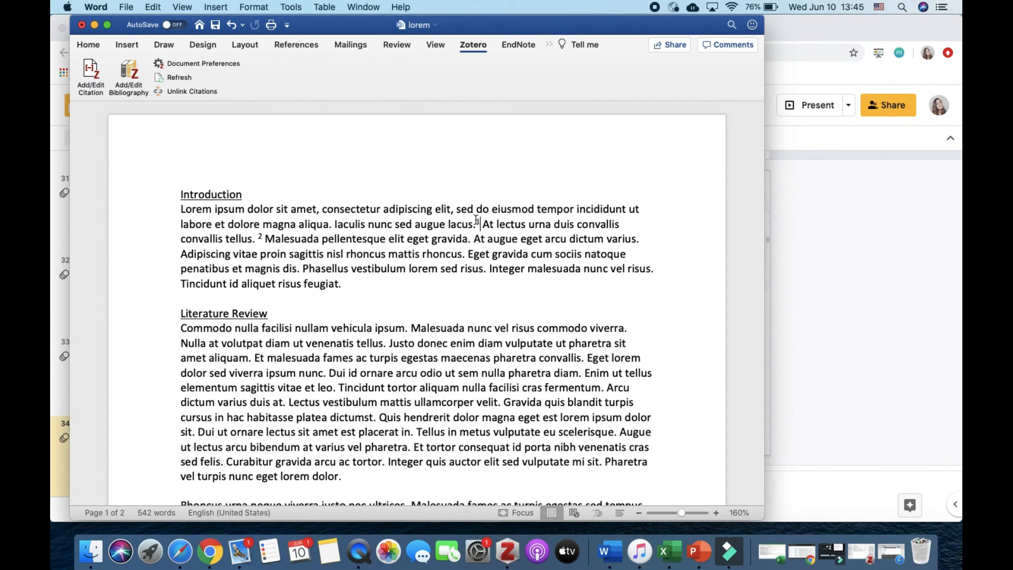
Insert a Zotero bibliography below the last paragraph at the end of the document
scroll(477, 220, down, 5)
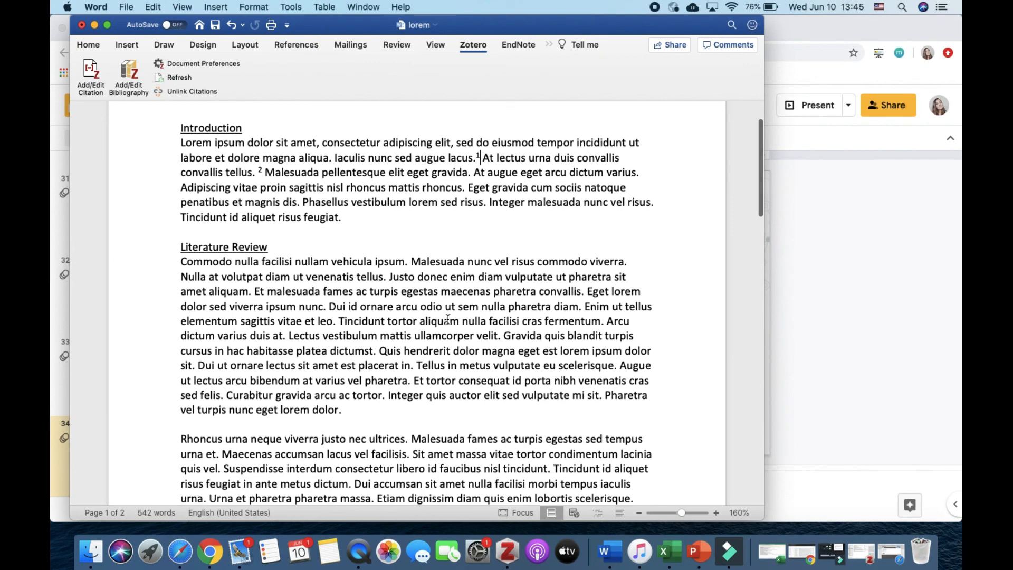
scroll(448, 319, down, 15)
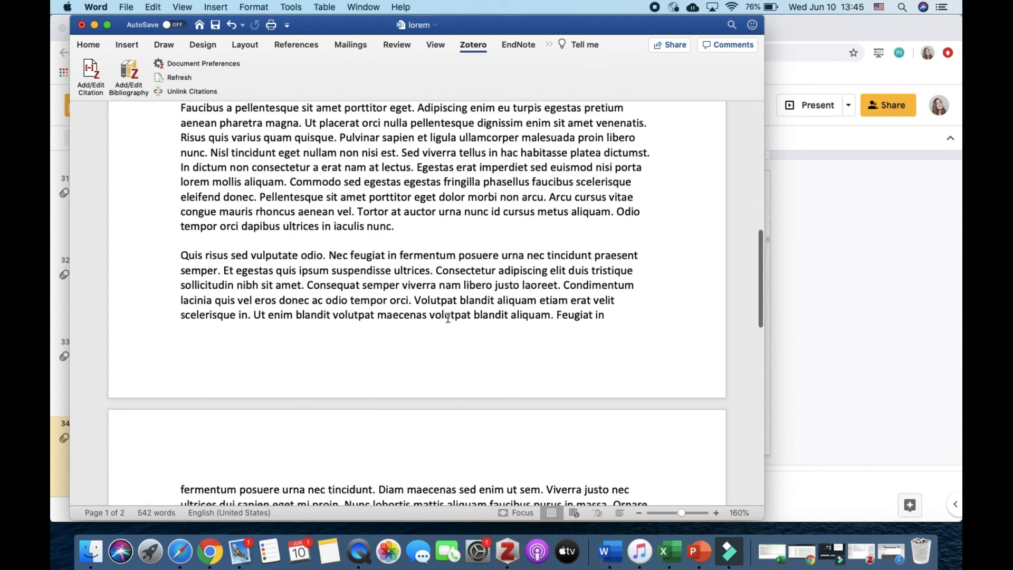
scroll(467, 216, down, 8)
click(444, 287)
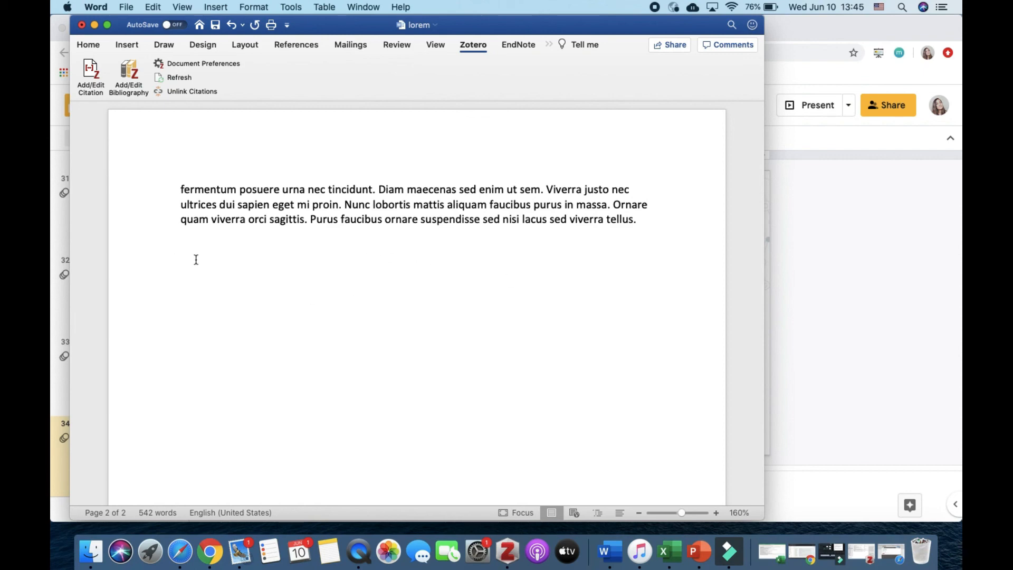
click(134, 70)
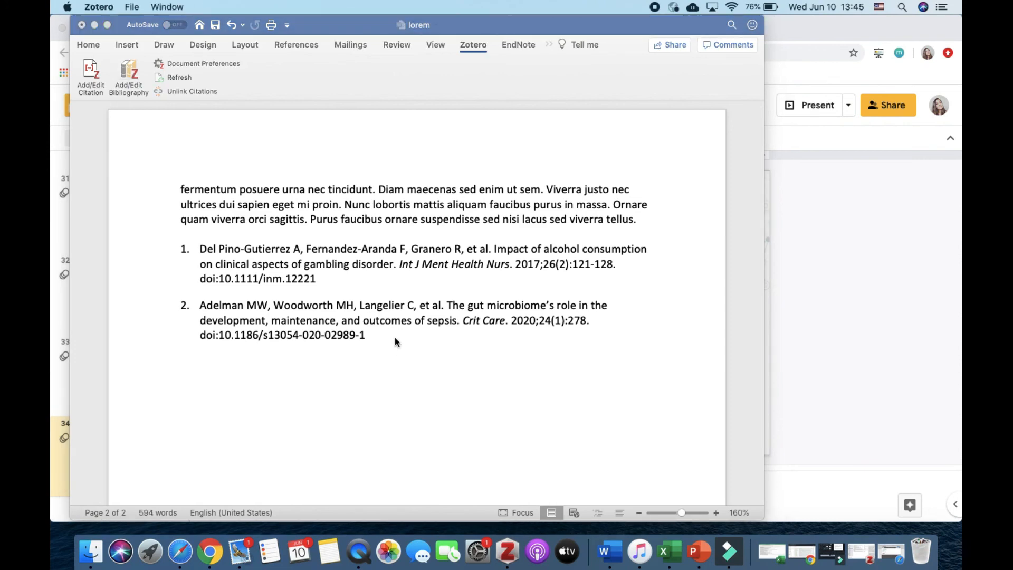
Reformat the citations and bibliography in American Psychological Association 7th edition style and look over the reference list
click(221, 64)
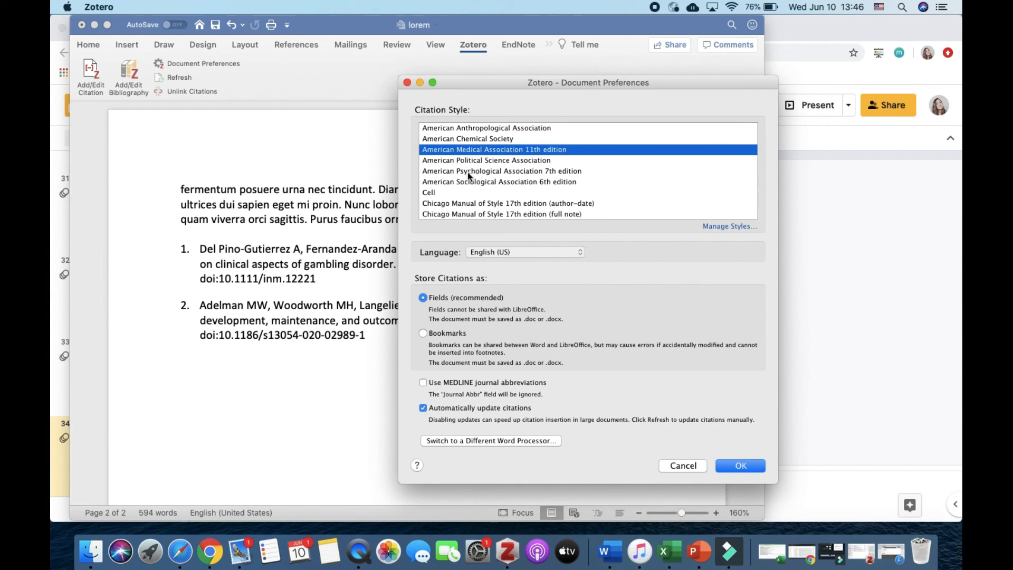
click(467, 171)
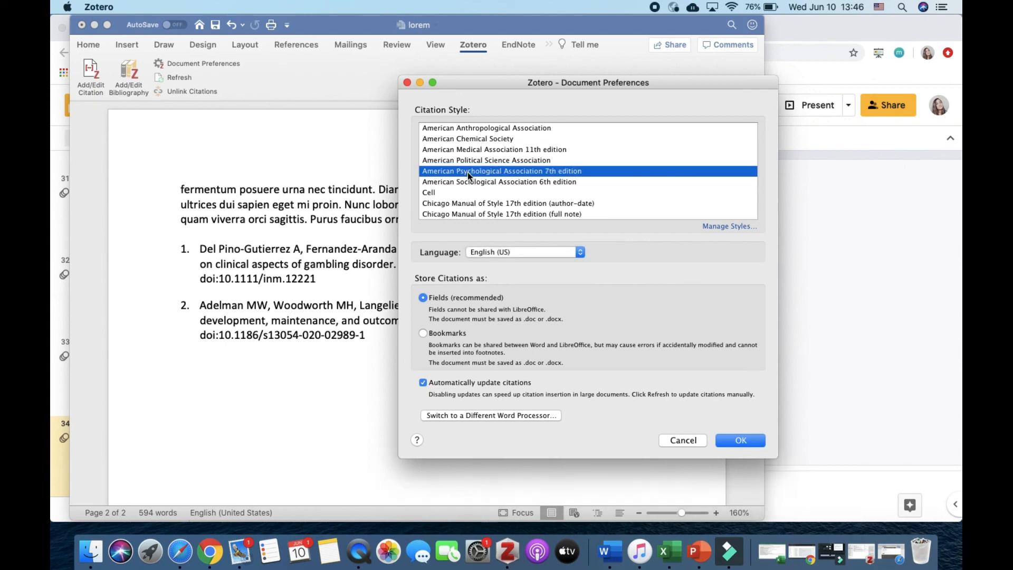
click(746, 442)
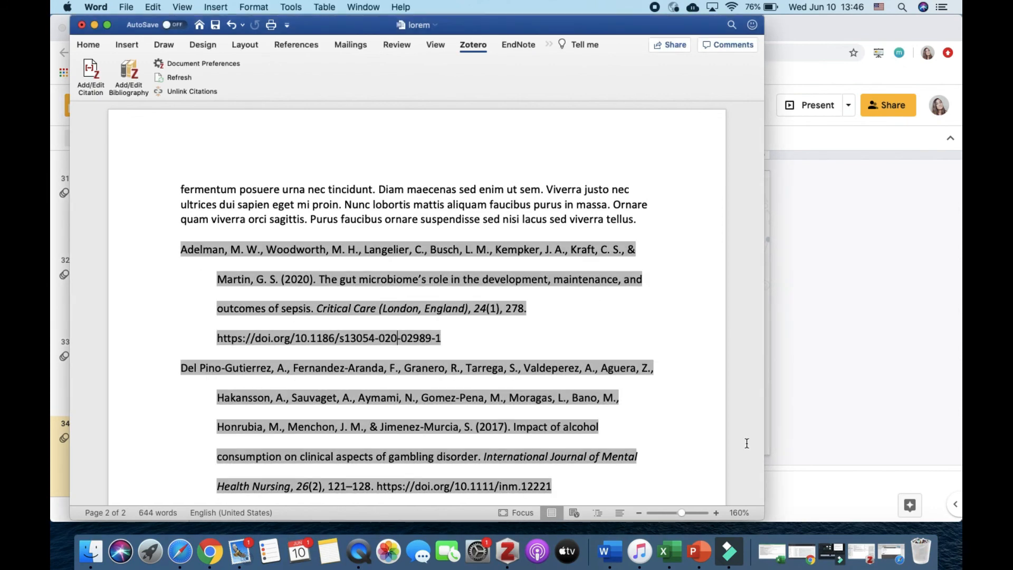
scroll(610, 381, down, 3)
click(588, 424)
scroll(588, 423, up, 3)
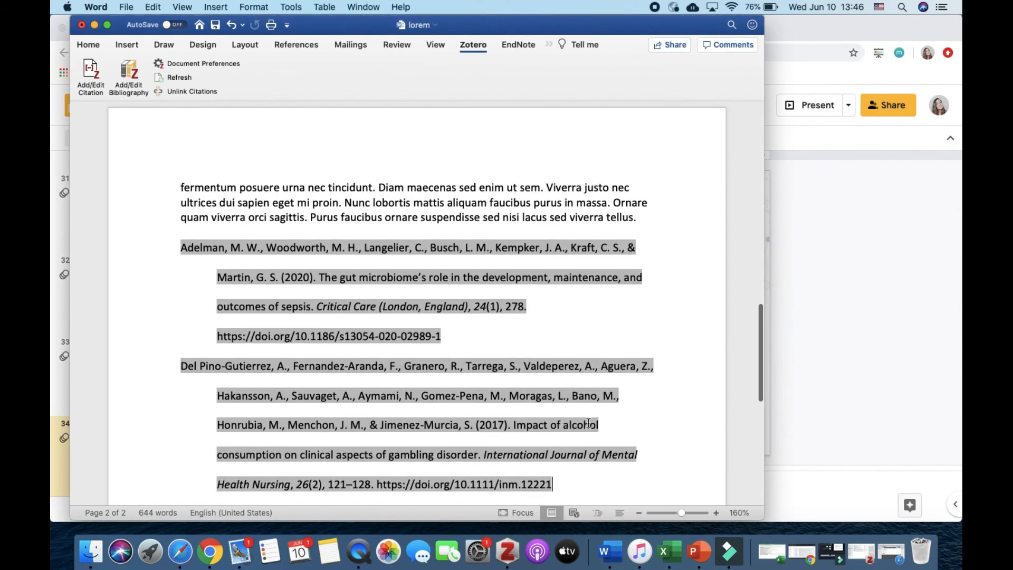
Minimize the Word document and switch to the "Zotero Google Docs" document in Chrome
click(95, 26)
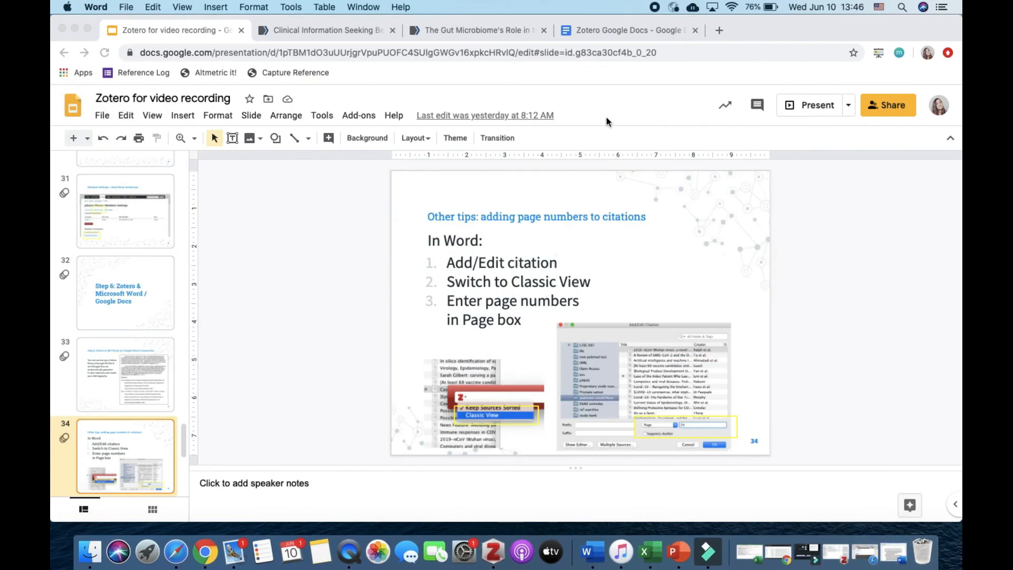
click(591, 33)
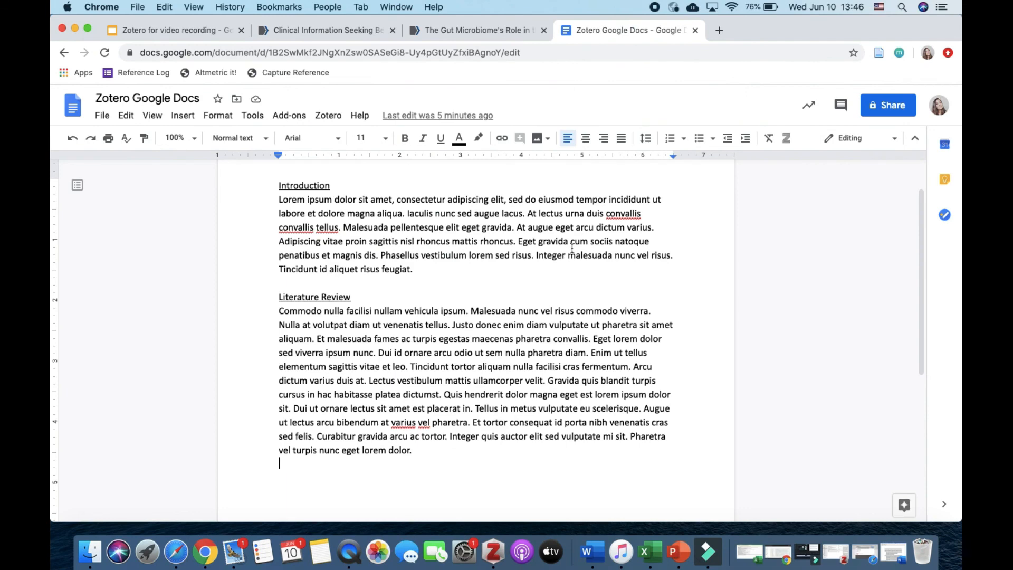
scroll(573, 248, up, 2)
scroll(573, 248, down, 2)
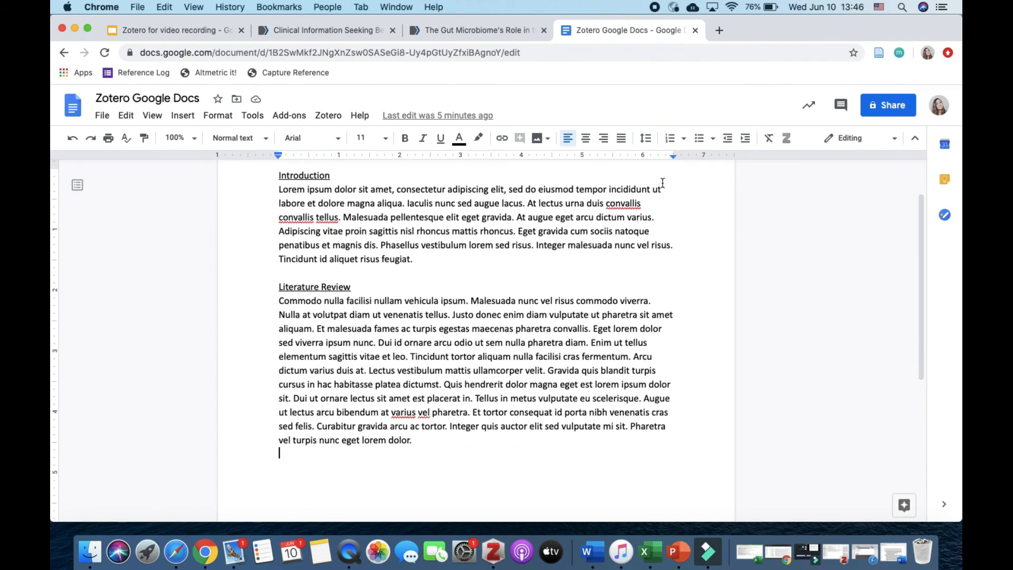
Insert a Zotero citation for the gut microbiome sepsis article after "augue lacus", using American Psychological Association 7th edition style
click(524, 204)
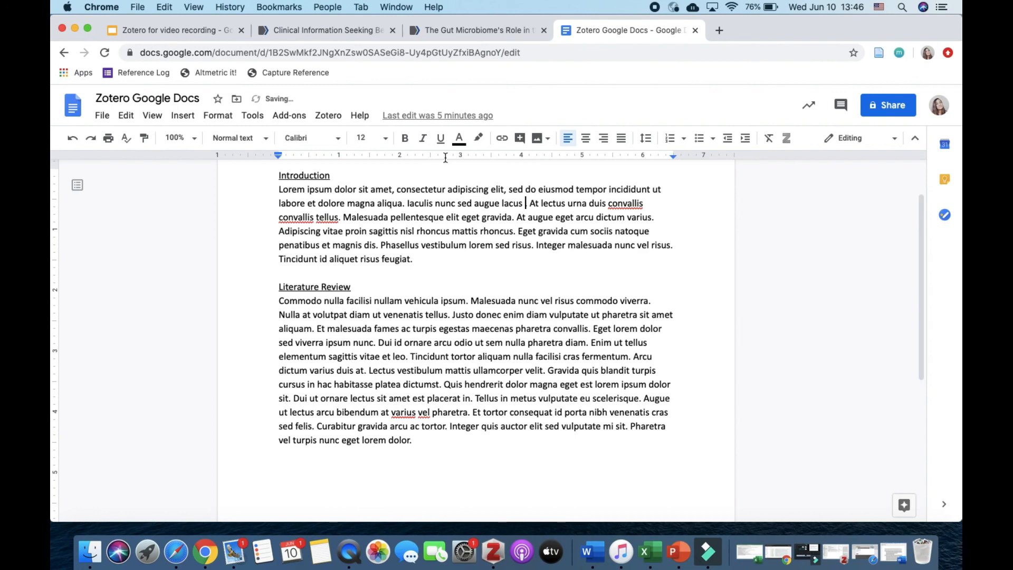
click(329, 117)
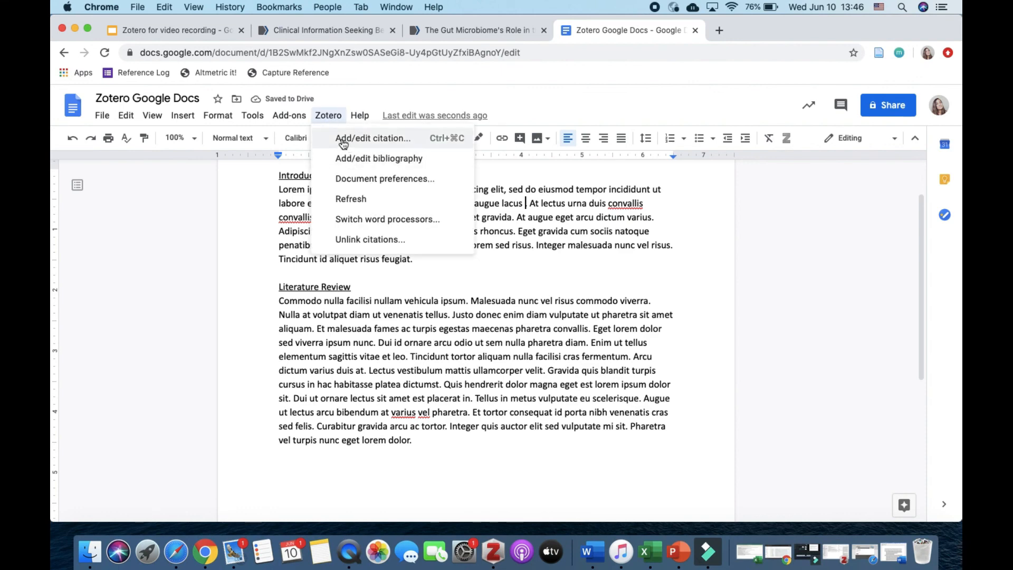
click(342, 141)
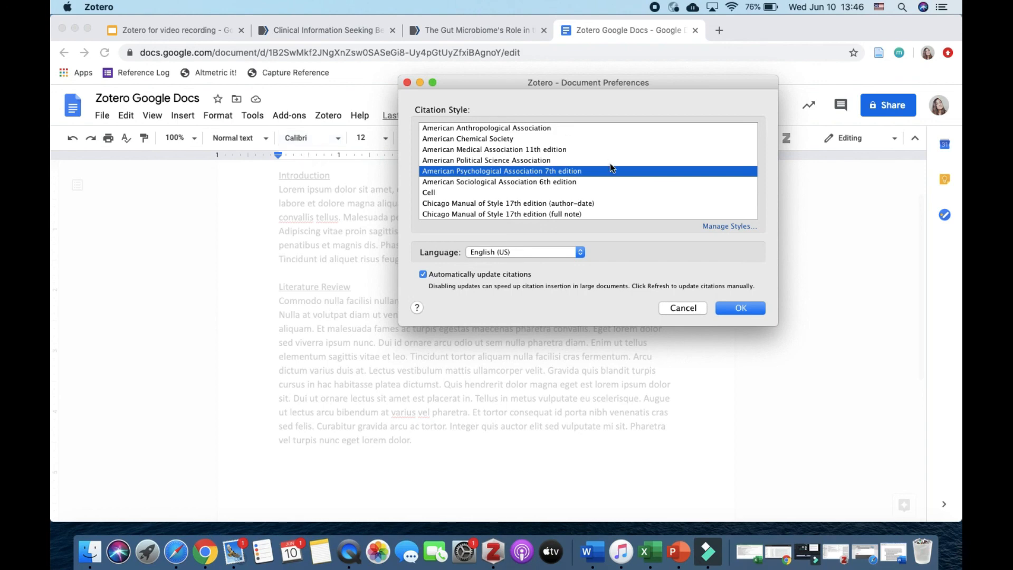
click(739, 309)
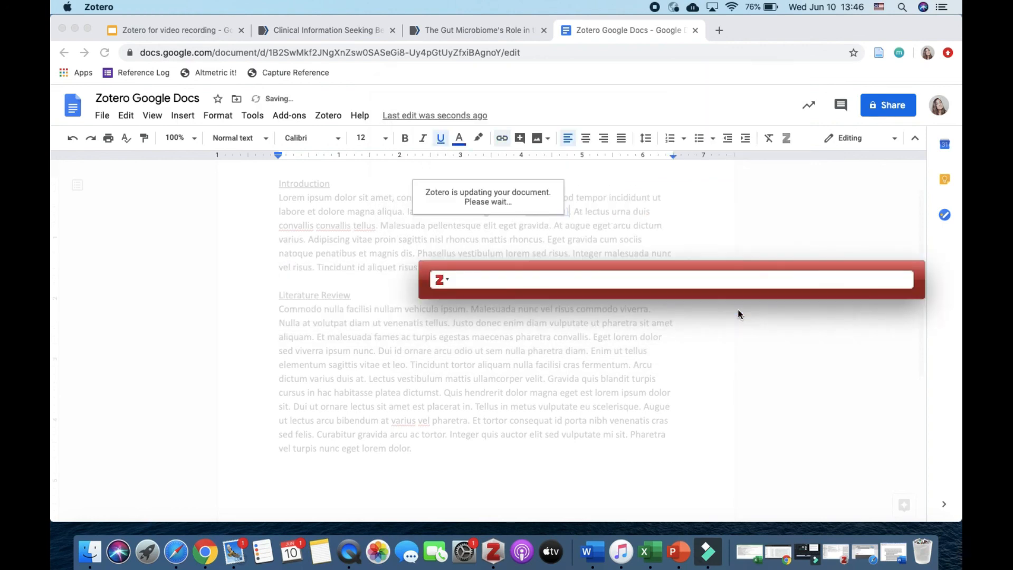
text(gut)
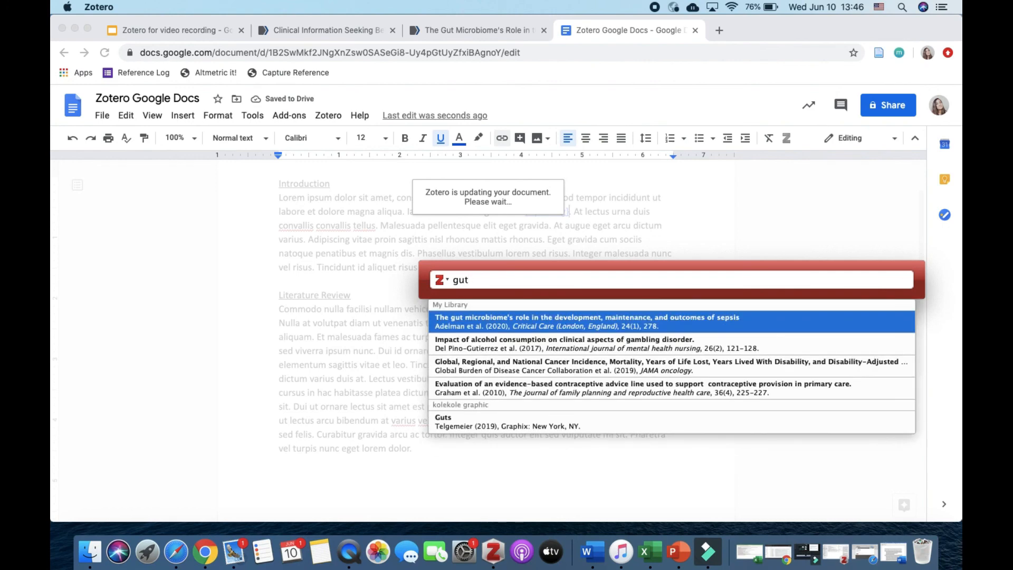
click(644, 326)
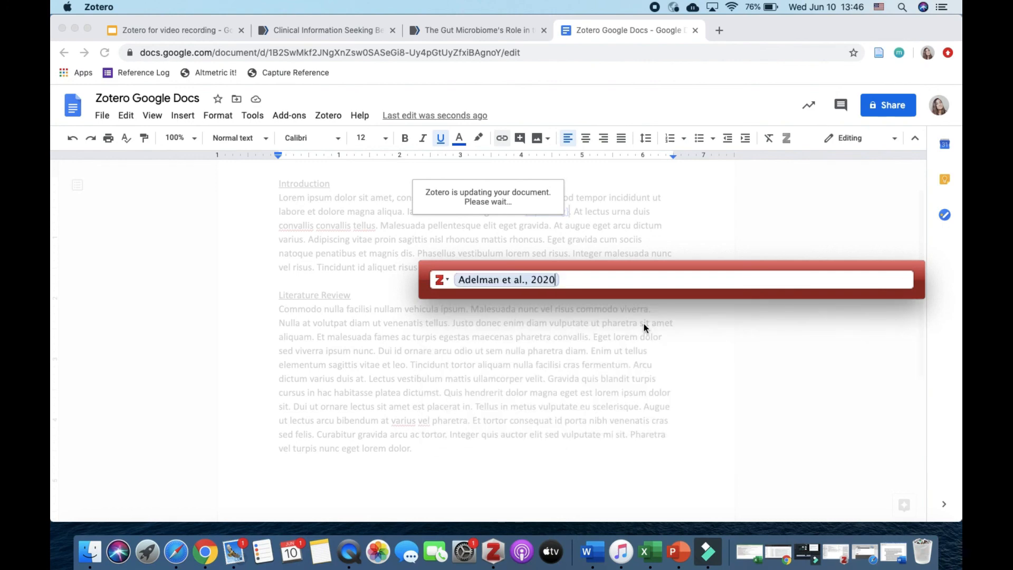
key(Return)
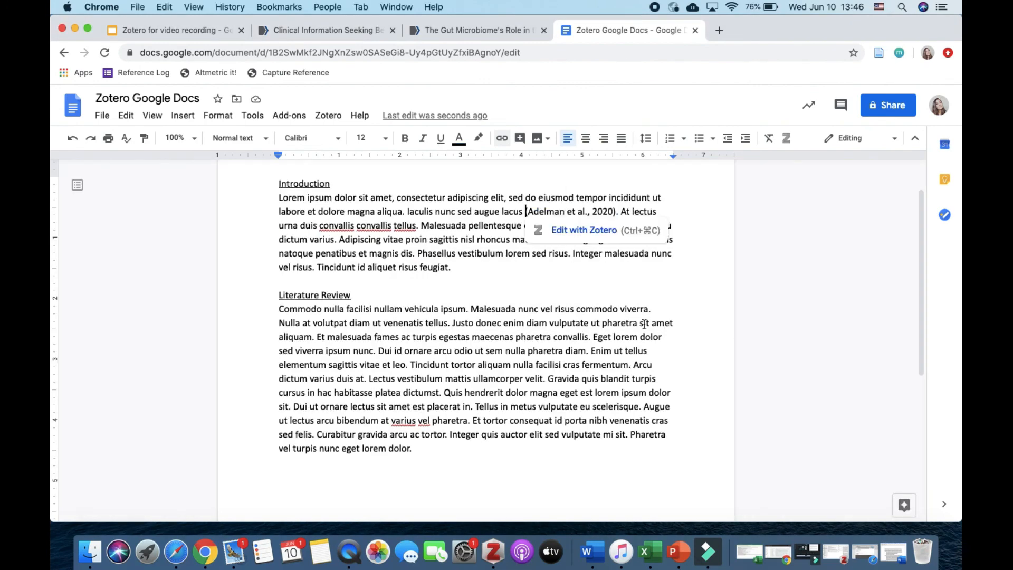
Insert a Zotero bibliography on a new line below the Literature Review paragraph at the end of the document
click(467, 238)
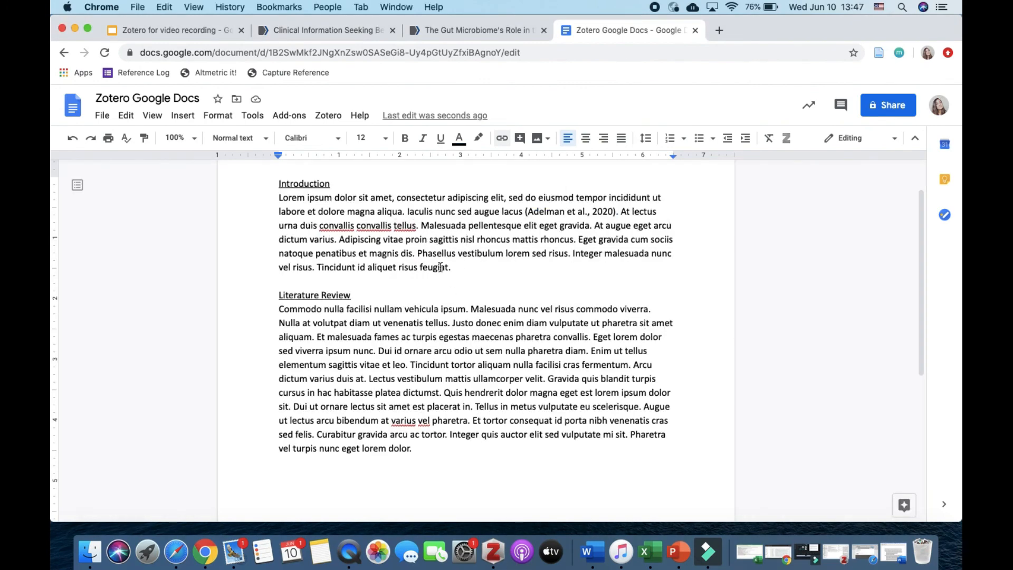
scroll(464, 370, down, 2)
click(439, 427)
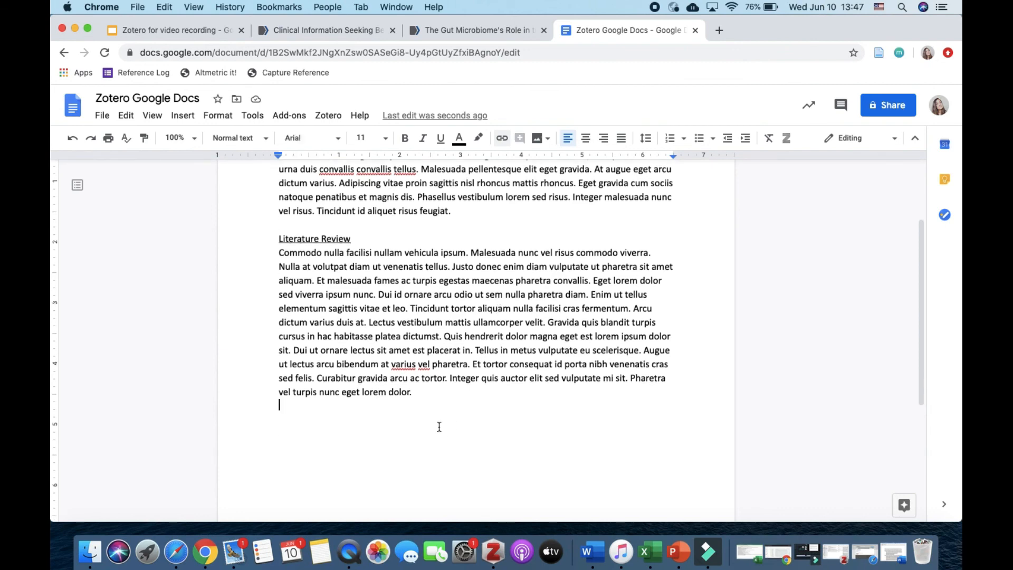
key(Return)
click(328, 116)
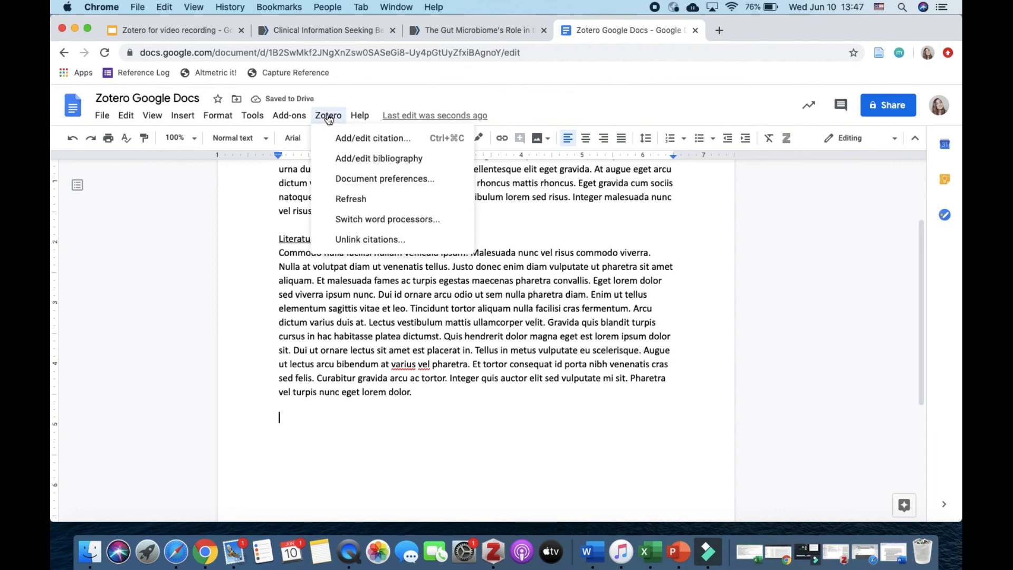
click(342, 160)
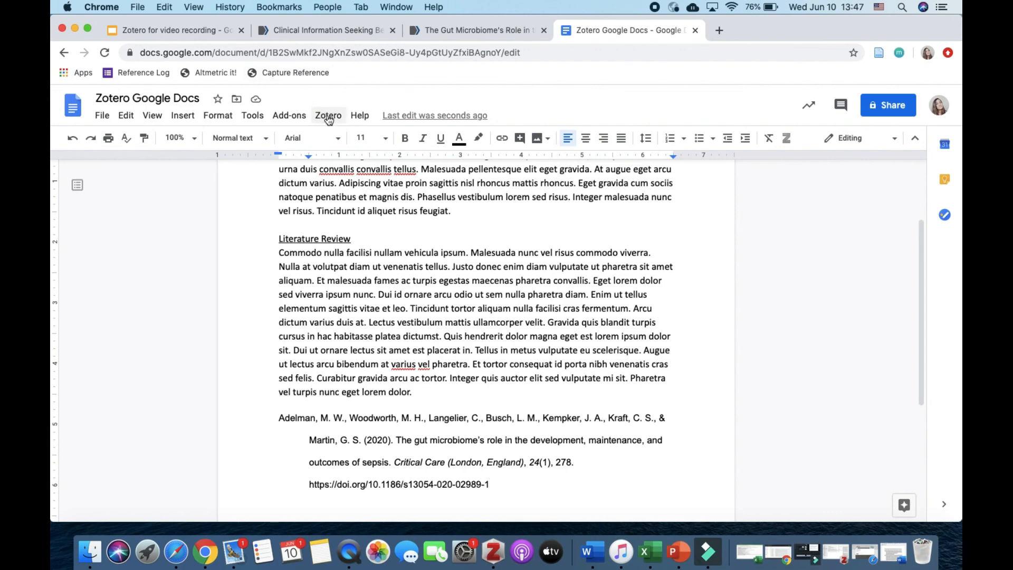
Reformat the document's Zotero citation and bibliography in American Medical Association 11th edition style
click(329, 117)
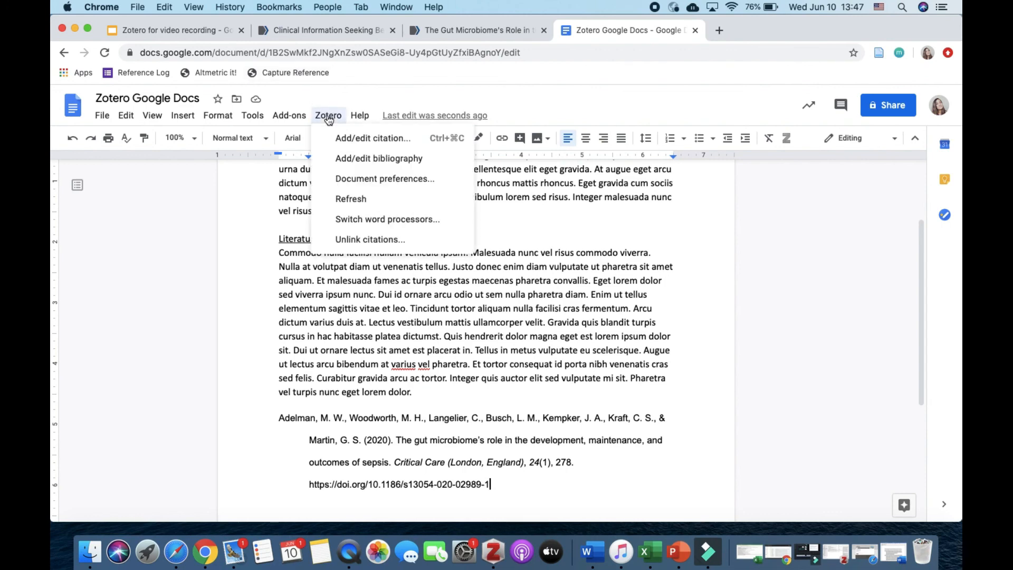
click(358, 181)
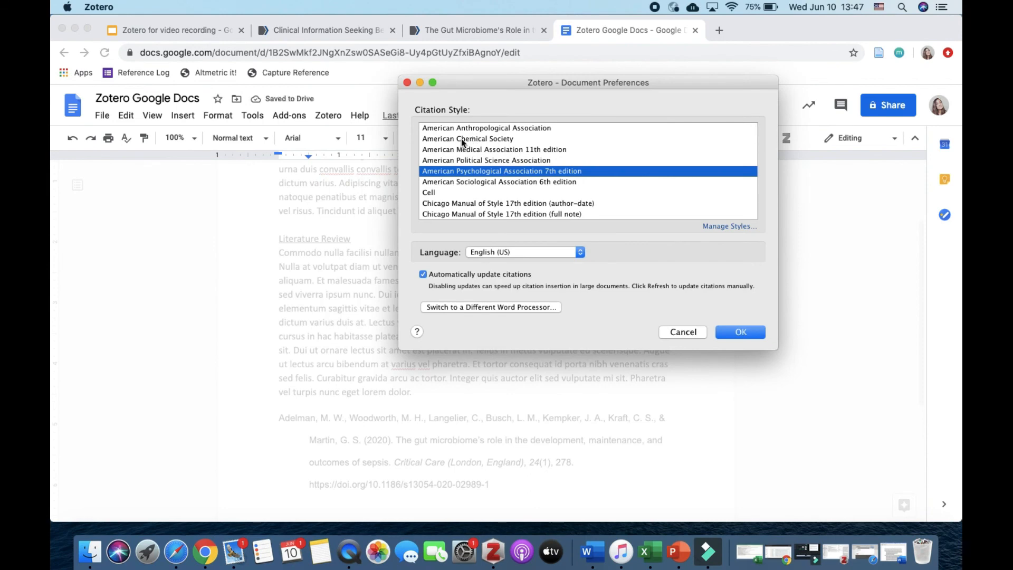
click(467, 151)
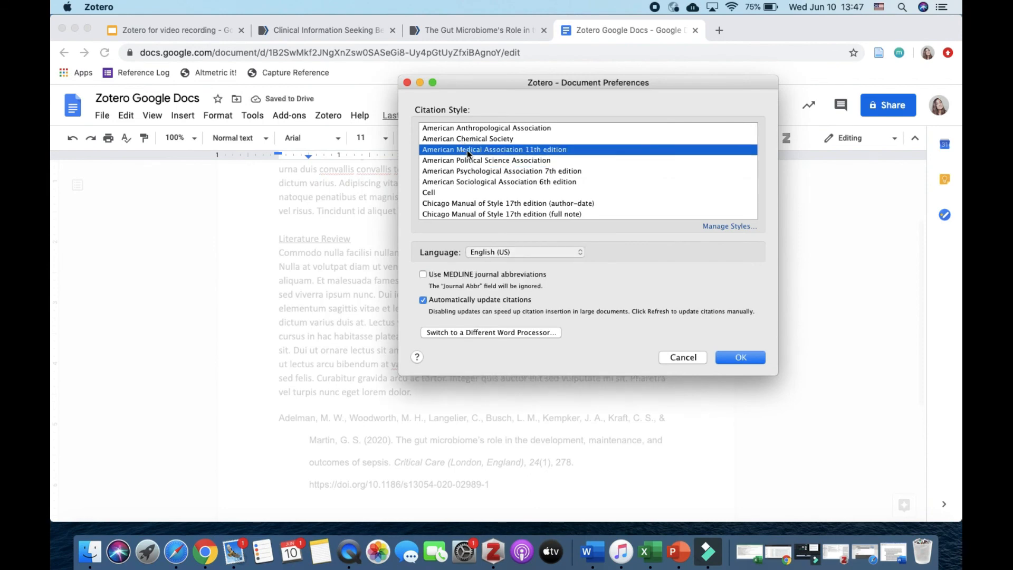
click(741, 358)
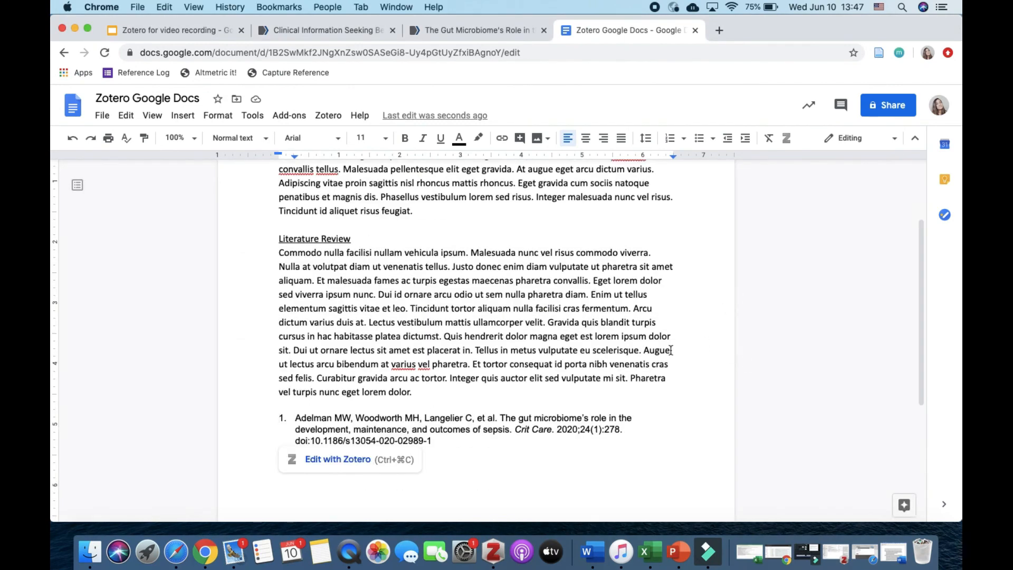
Switch to the "Zotero for video recording" presentation and open the Recap slide
click(184, 34)
scroll(151, 391, down, 10)
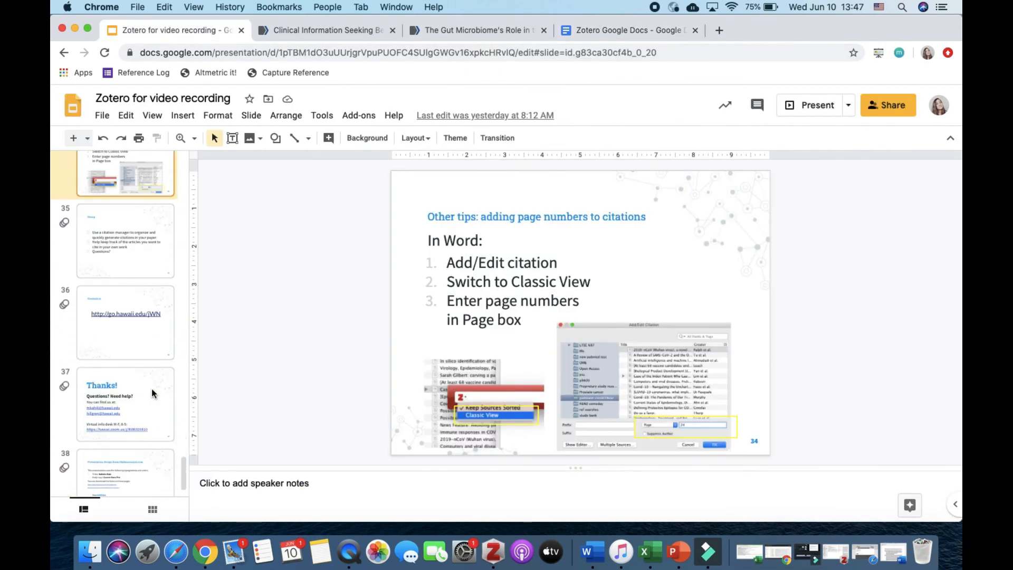
click(128, 206)
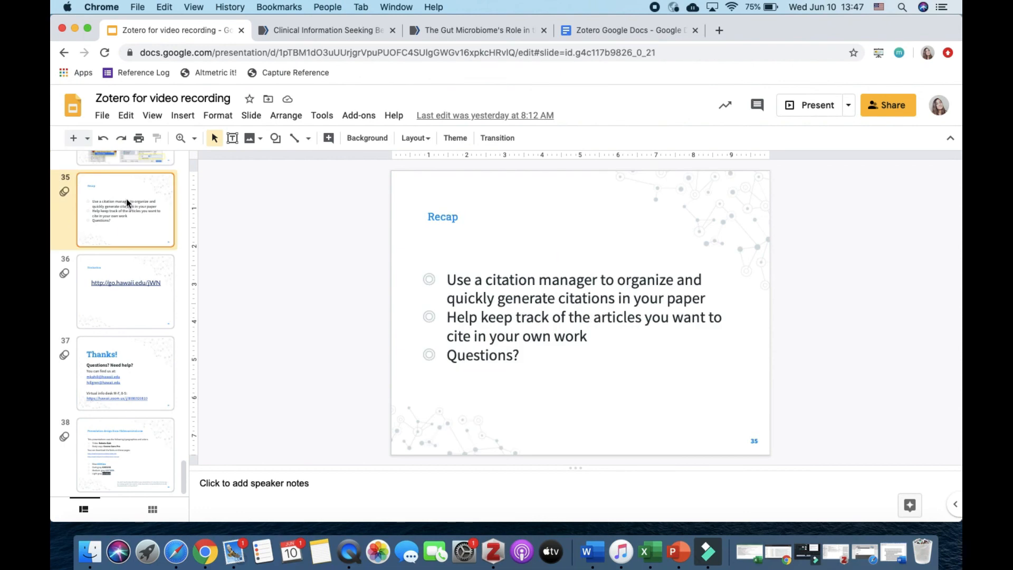